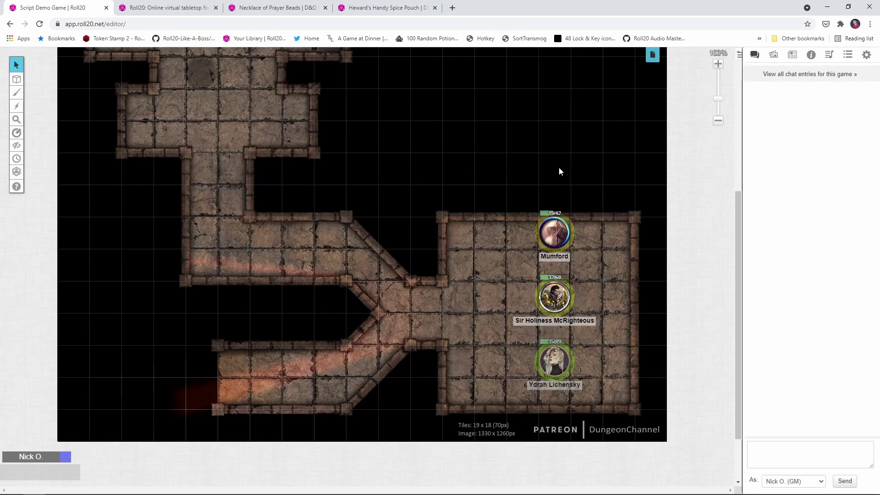
Step: Create a new macro named shortRest with the action !short-rest
click(854, 55)
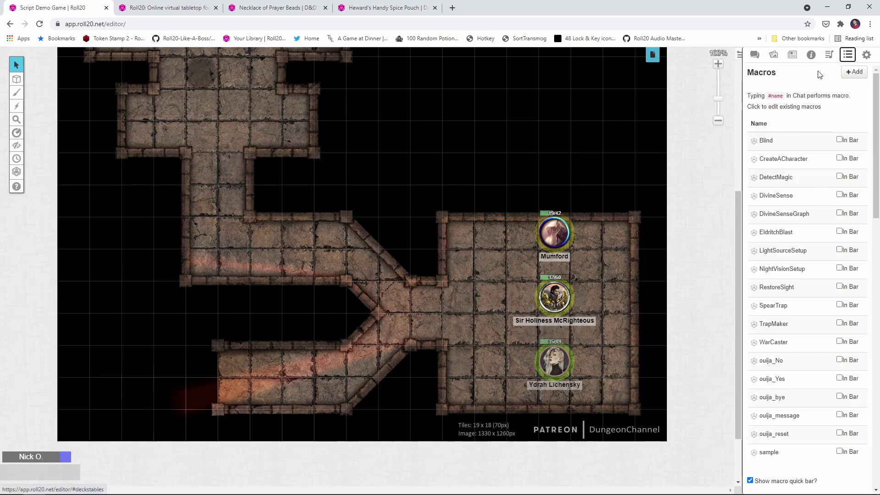
click(847, 75)
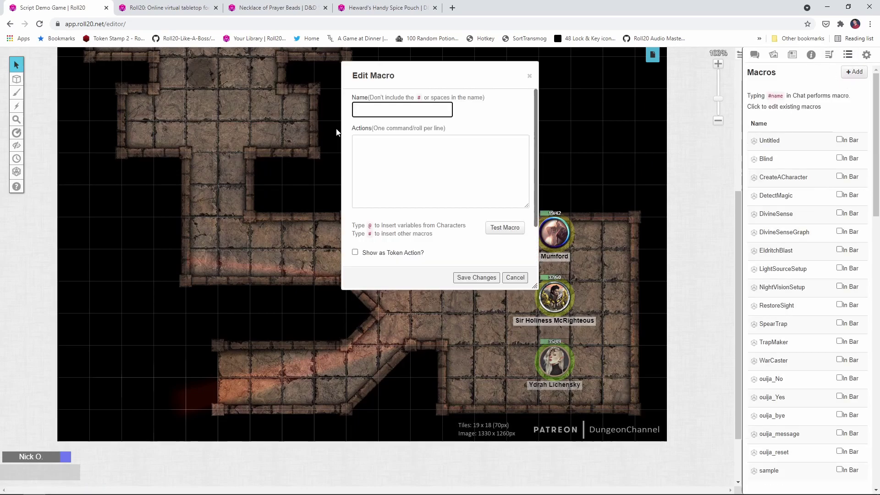
text(shro)
key(BackSpace)
text(ortL)
key(BackSpace)
text(Rest)
key(ctrl+a)
key(alt+Tab)
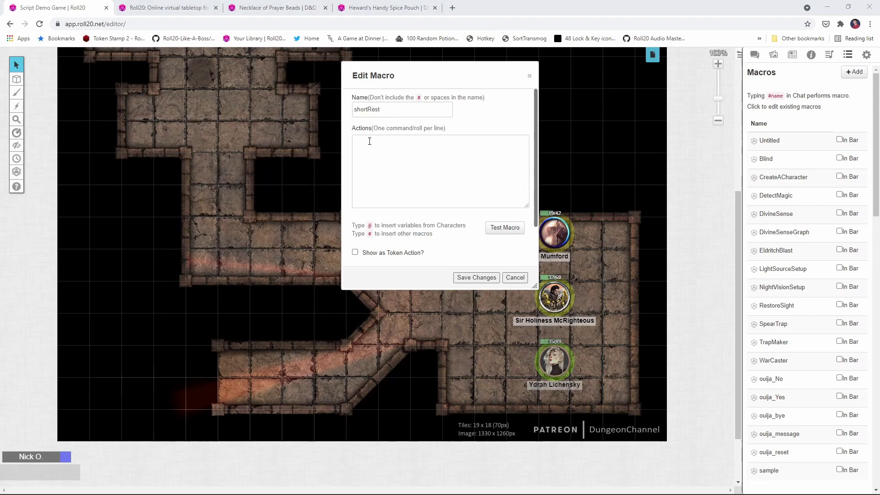
click(366, 183)
text(!short-rest)
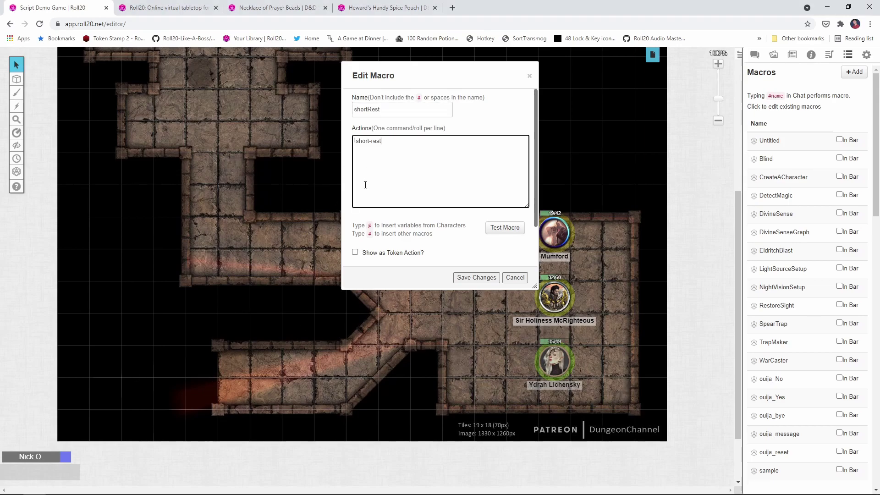
Step: Make the shortRest macro visible to All Players, save it and show it in the macro quick bar
scroll(448, 239, down, 2)
click(439, 234)
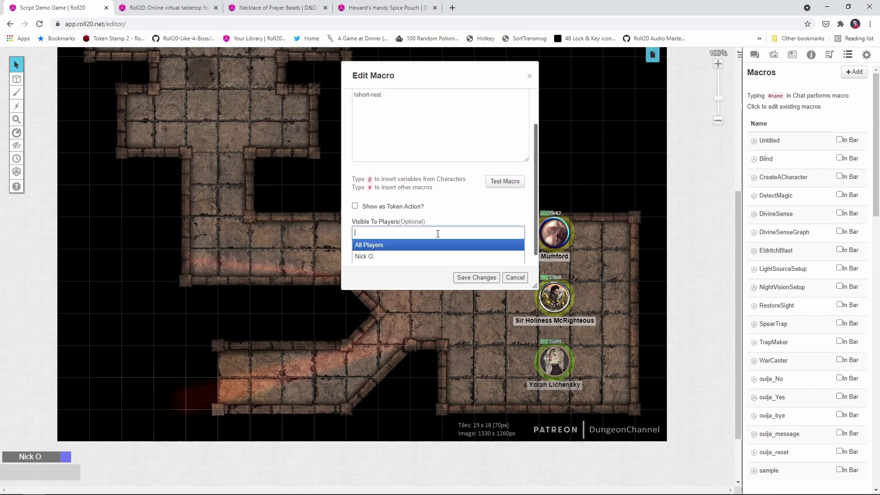
click(396, 251)
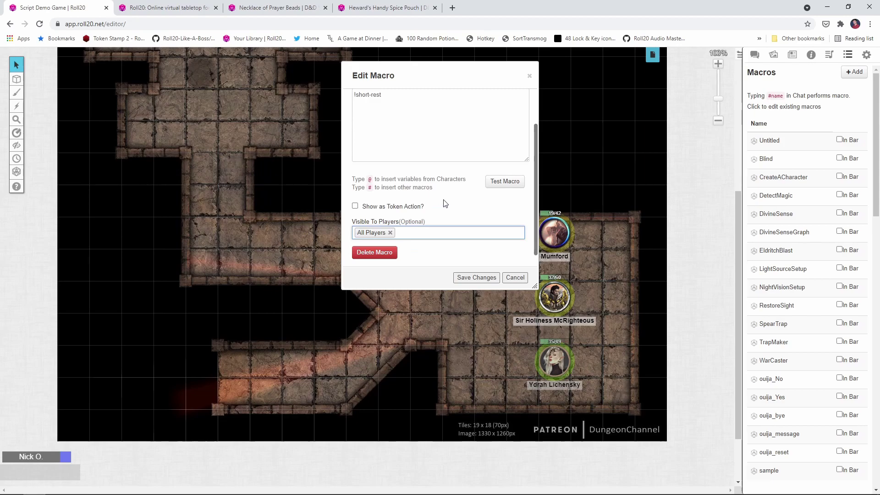
scroll(442, 204, down, 1)
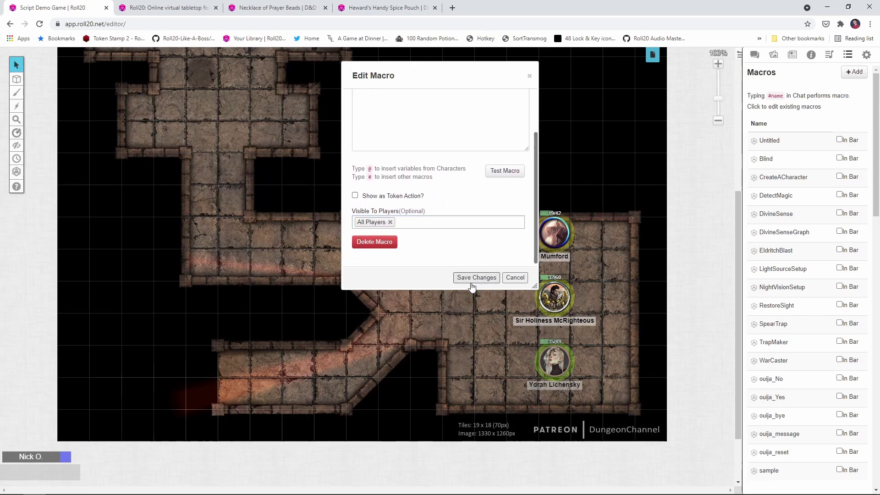
click(473, 281)
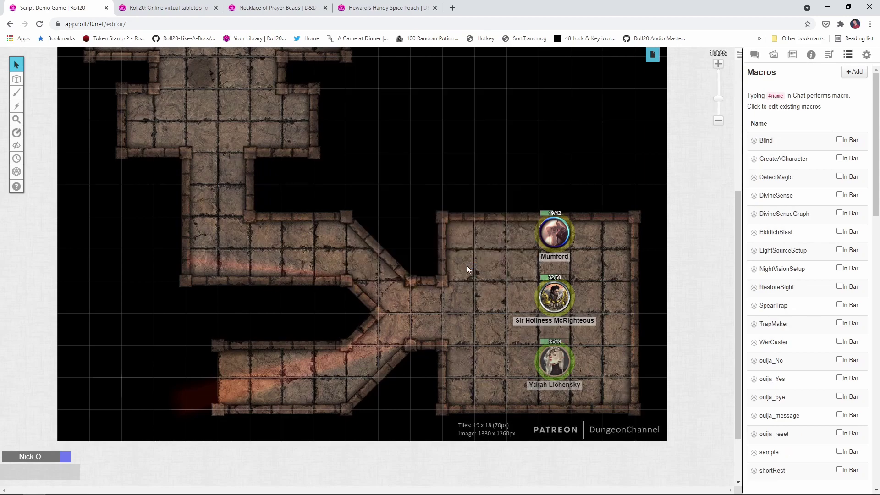
scroll(812, 227, down, 2)
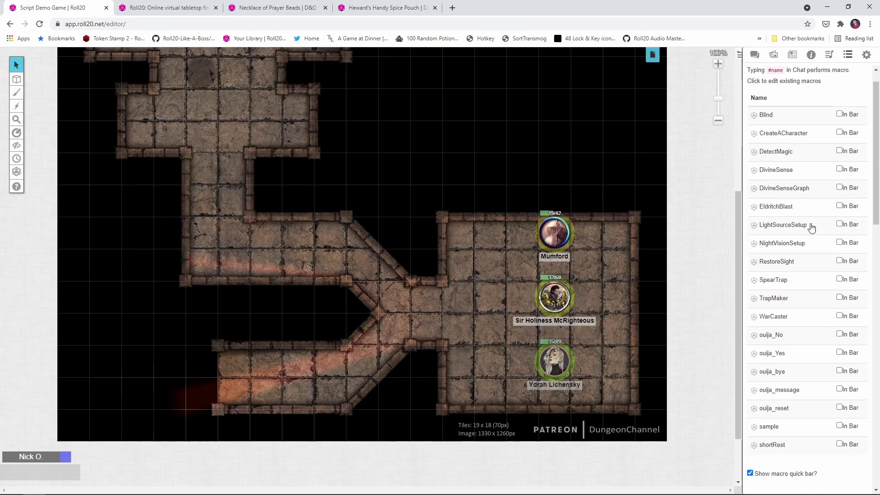
click(839, 379)
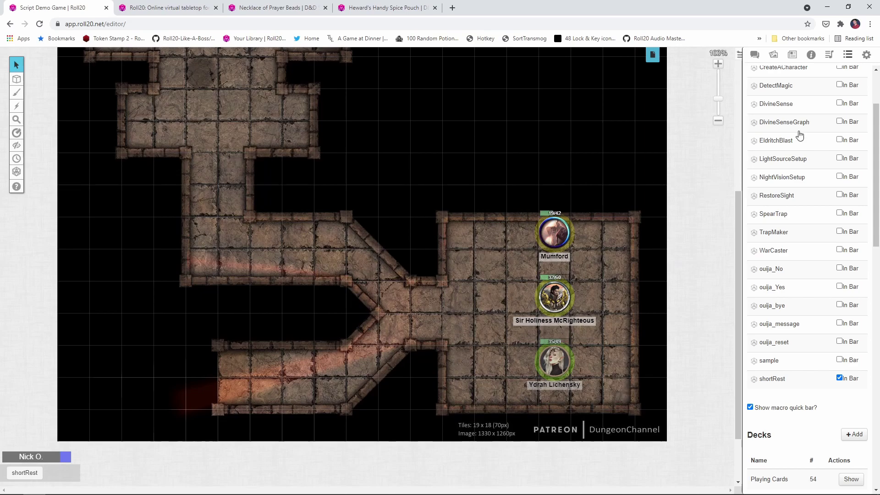
Step: Create a second macro named longRest with the action !long-rest
scroll(857, 83, up, 2)
click(854, 72)
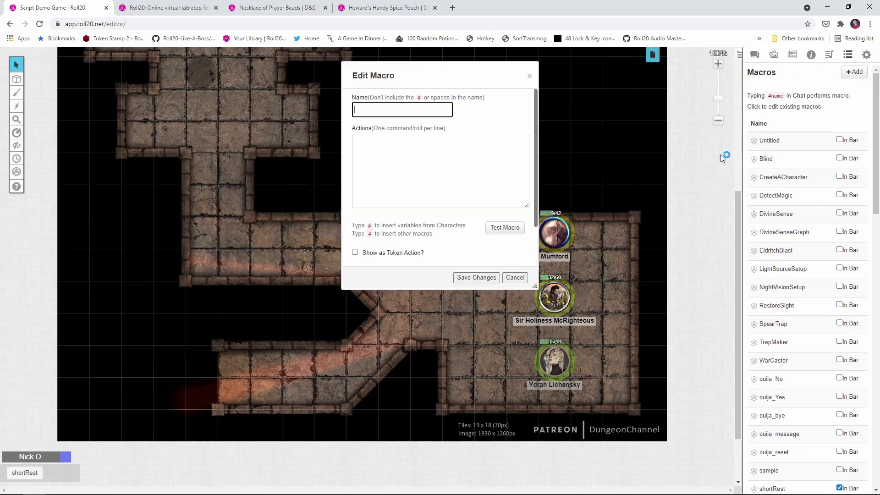
text(longRest)
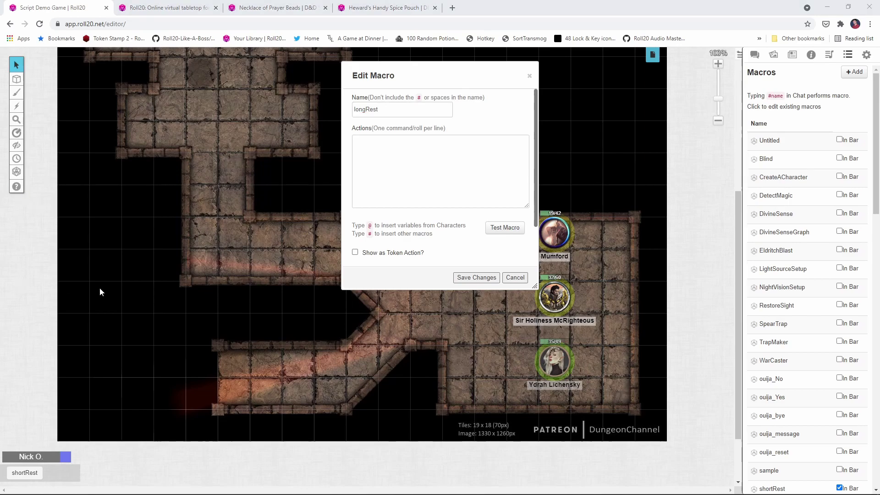
click(399, 181)
text(!long-rest)
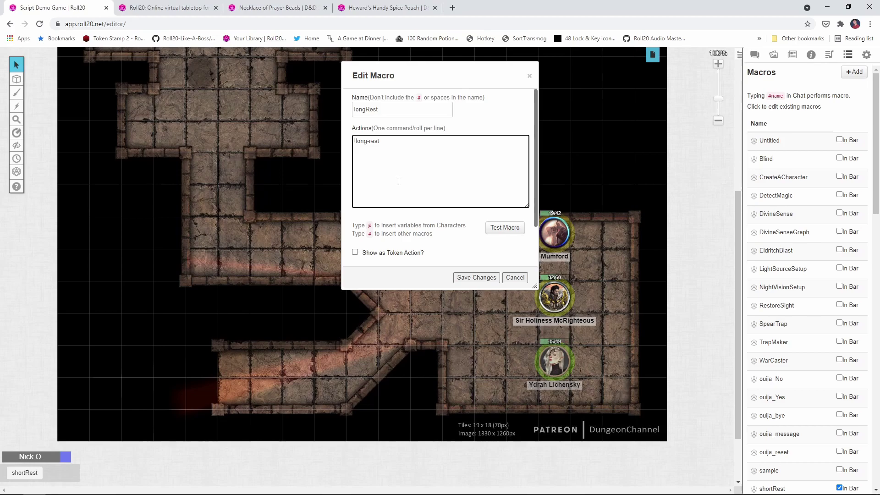
Step: Make the longRest macro visible to All Players, save it and show it in the macro quick bar
scroll(409, 229, down, 1)
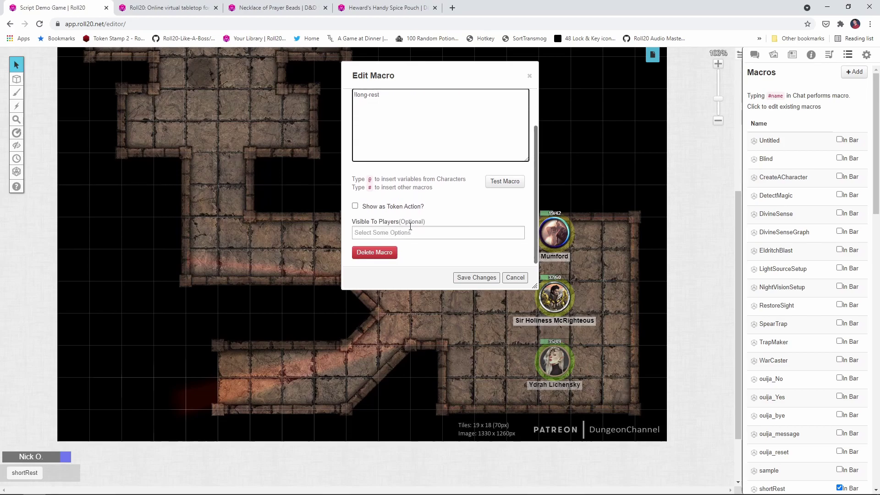
click(415, 231)
click(393, 245)
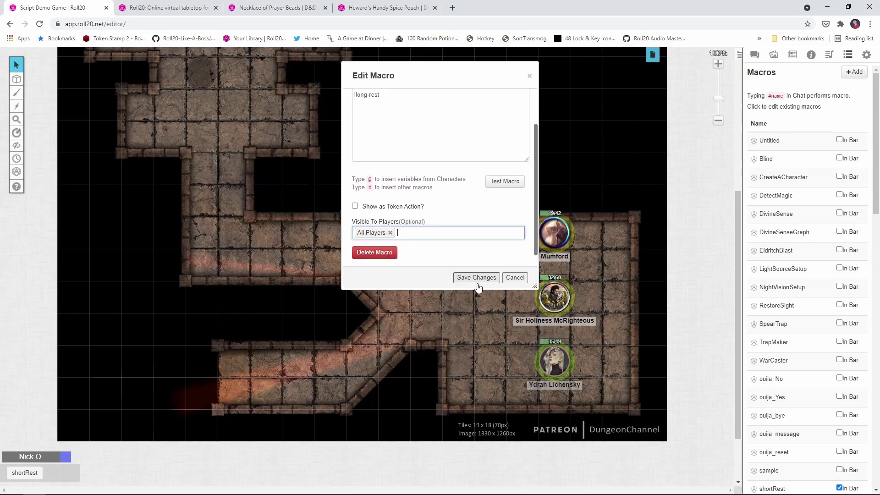
click(477, 278)
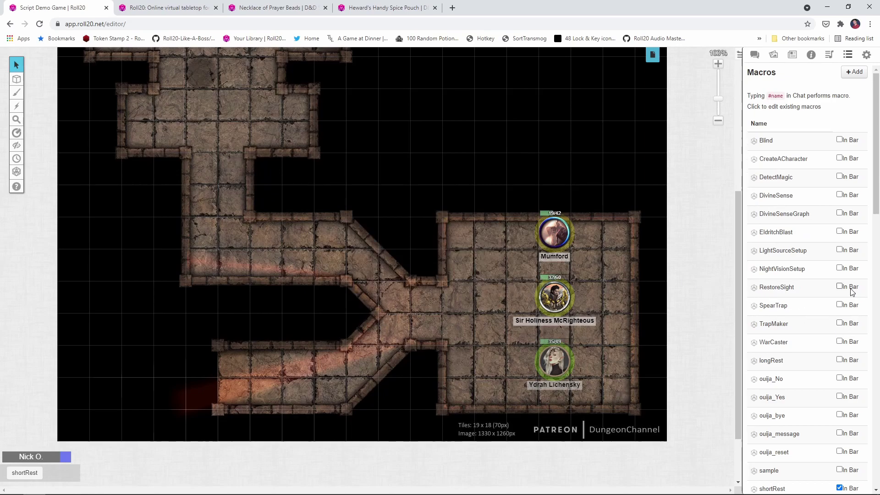
click(839, 360)
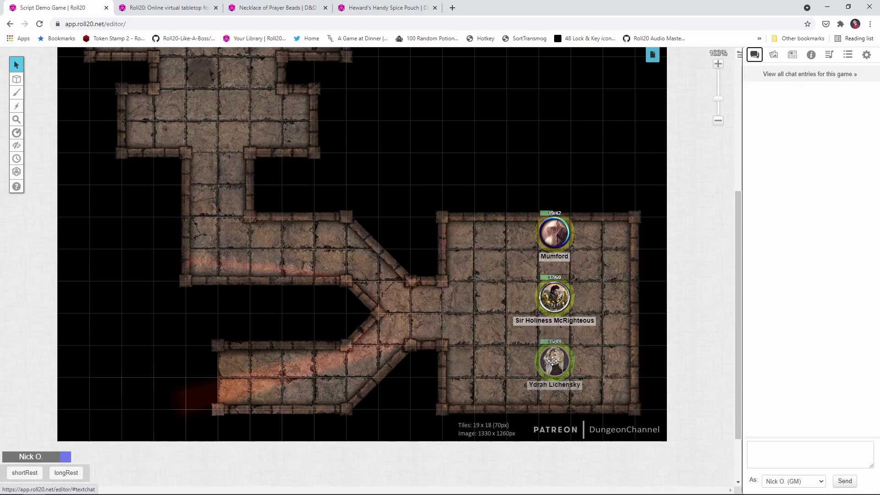
Step: Examine the hit points, Wild Shape uses and remaining spell slots on Ydrah Lichensky's character sheet
double_click(552, 361)
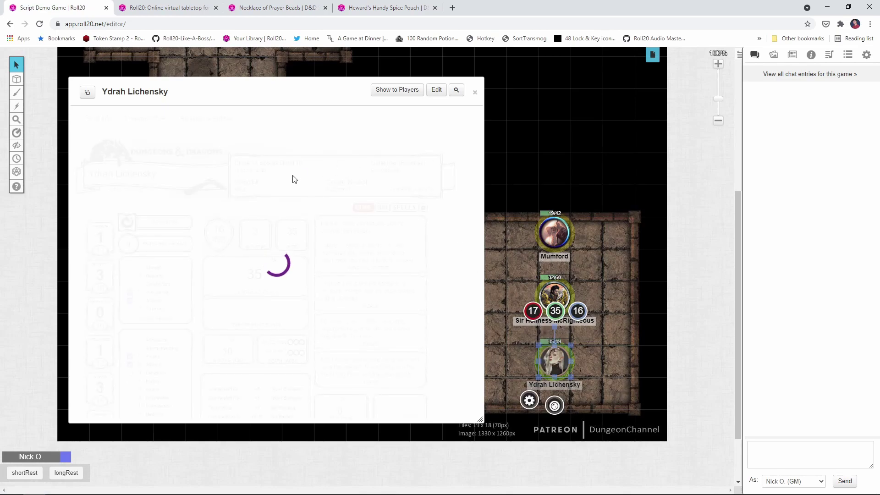
scroll(294, 179, down, 1)
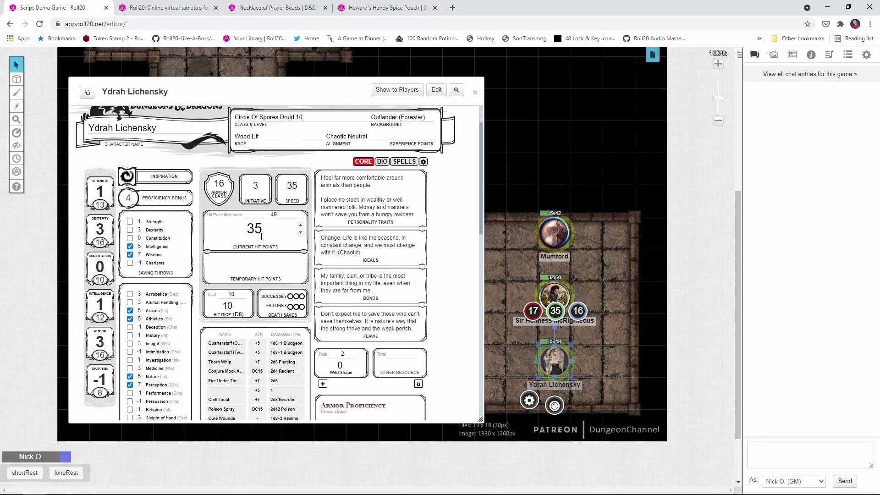
scroll(312, 257, down, 2)
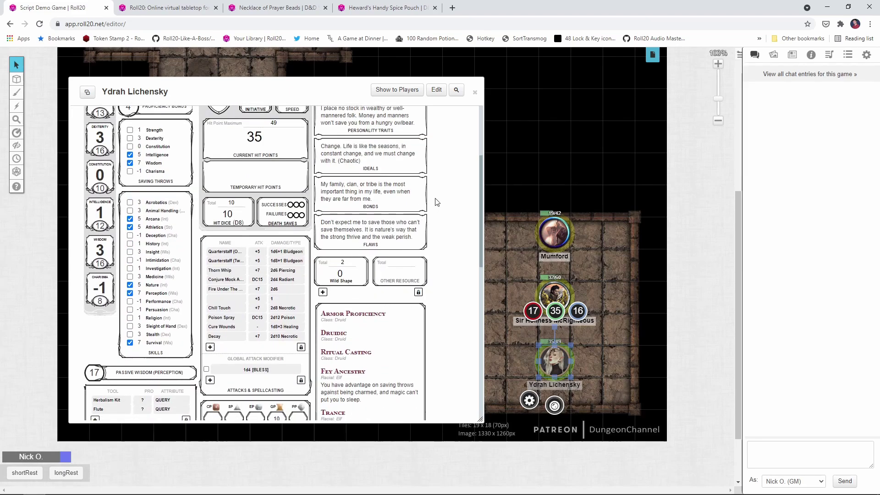
scroll(437, 202, up, 4)
click(405, 208)
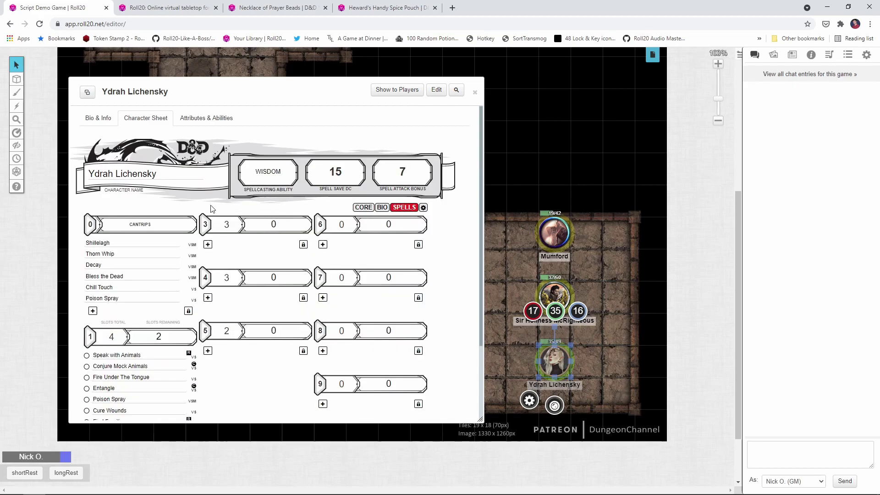
scroll(212, 209, down, 2)
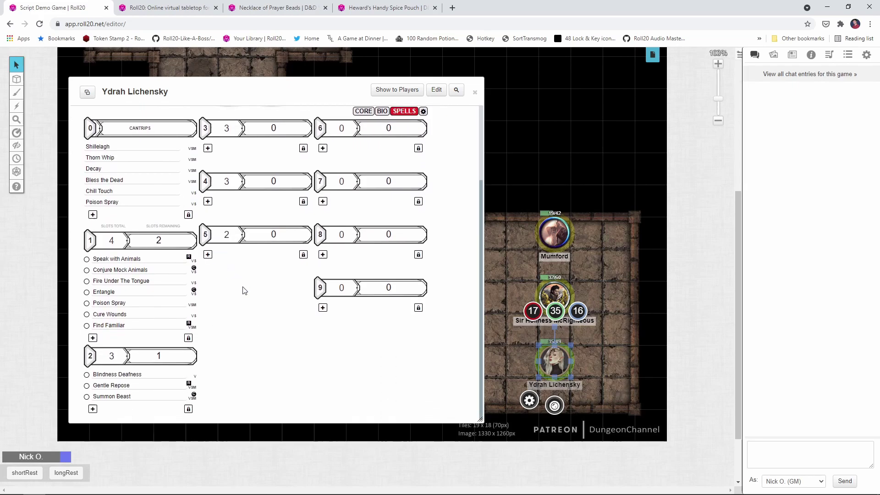
scroll(245, 294, up, 3)
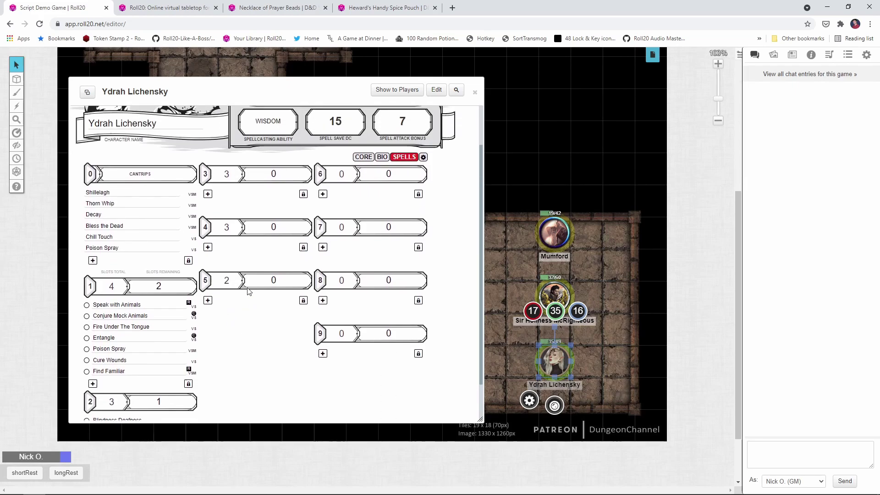
click(362, 158)
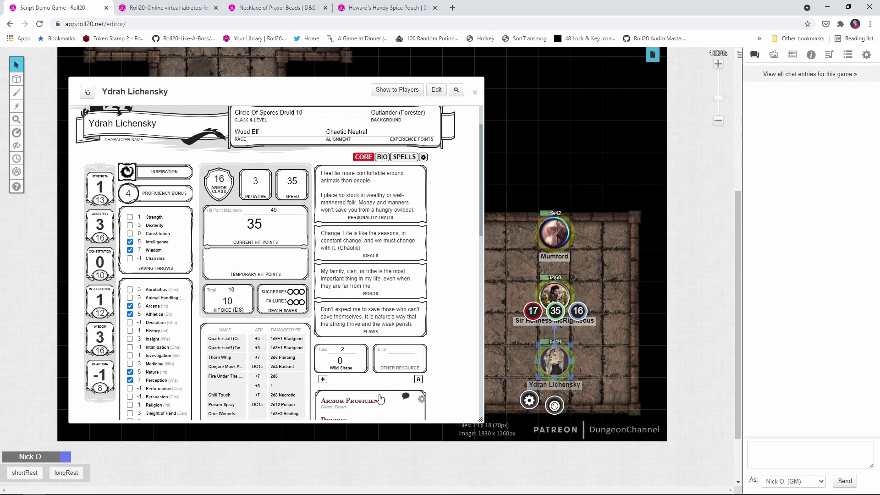
Step: Run the shortRest macro on Ydrah Lichensky's token, then check the sheet's spell slots and close it
click(28, 473)
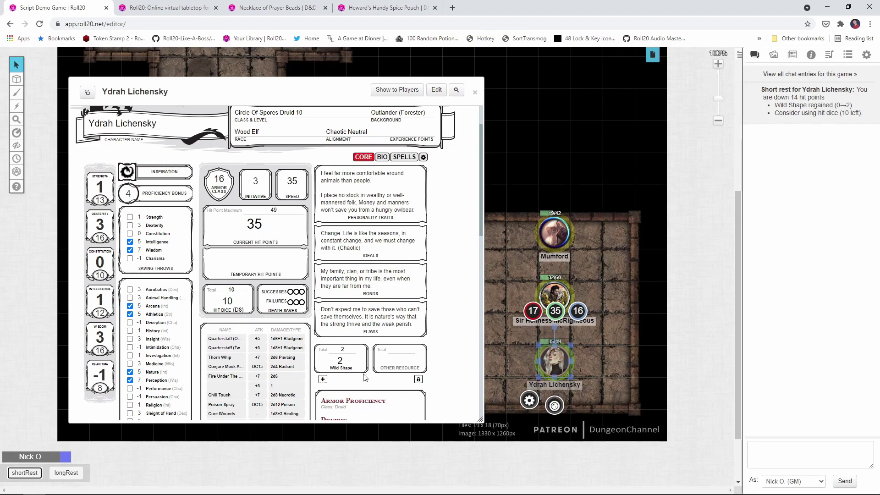
click(405, 157)
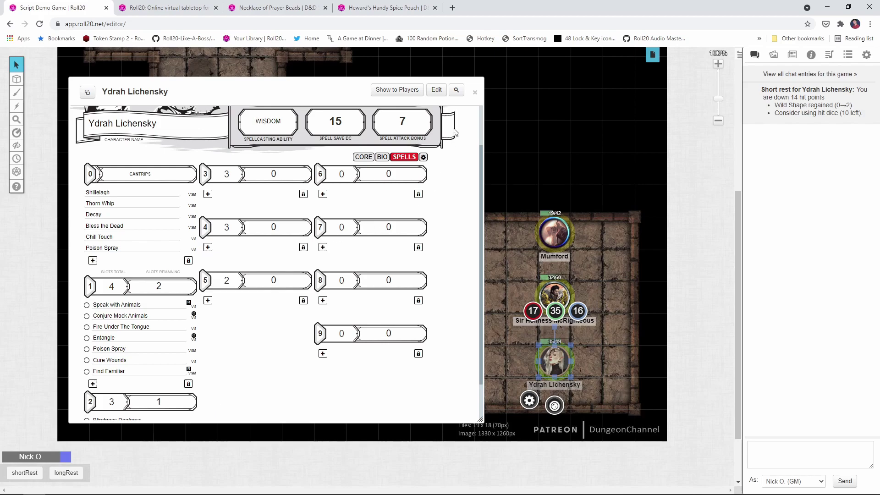
click(475, 92)
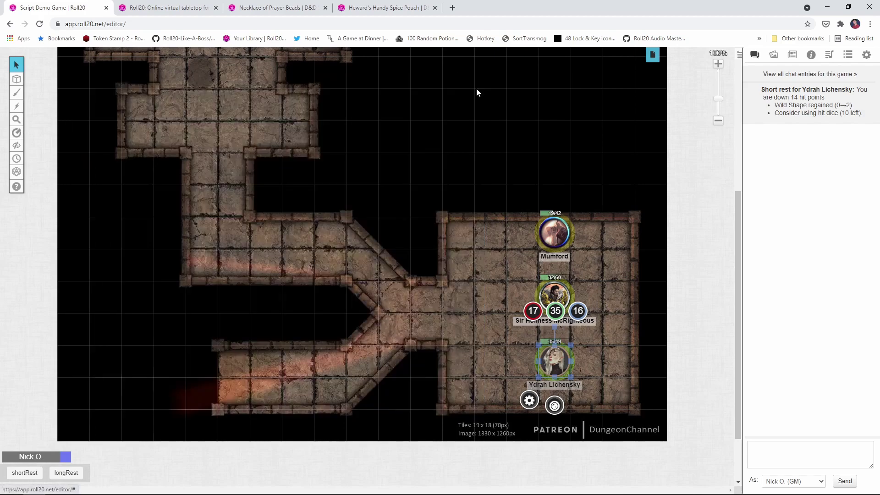
click(592, 163)
Step: Examine the hit points, Arcane Recovery and spell slots on Mumford's character sheet
double_click(554, 229)
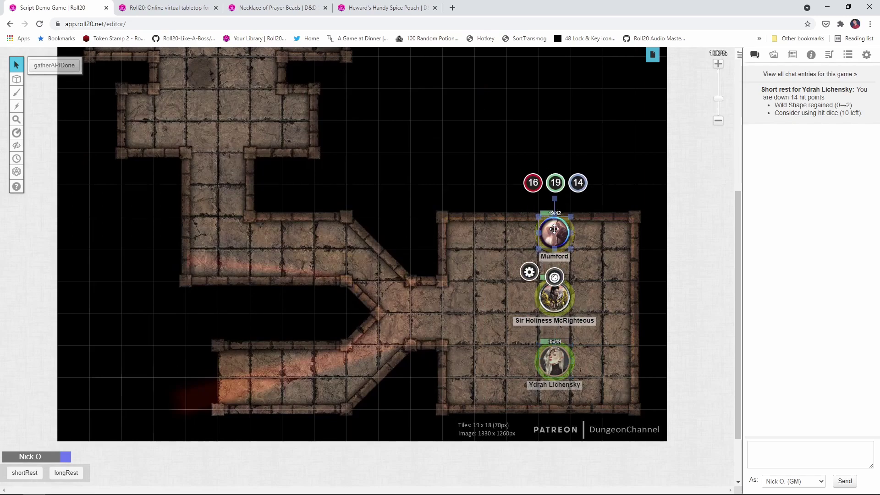
scroll(459, 216, down, 2)
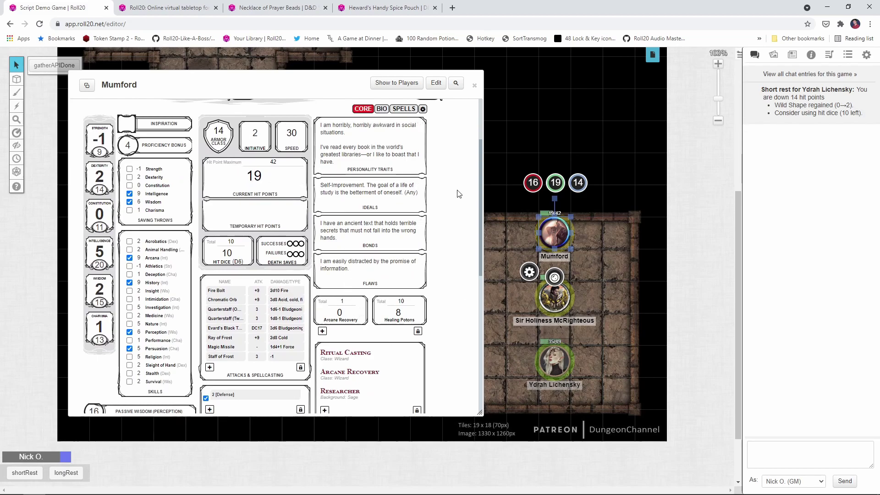
scroll(406, 208, up, 2)
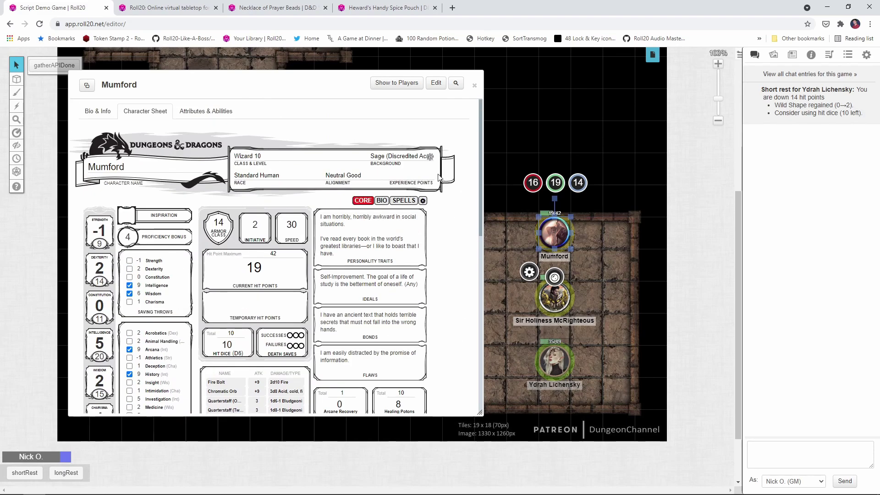
click(404, 202)
scroll(251, 164, down, 2)
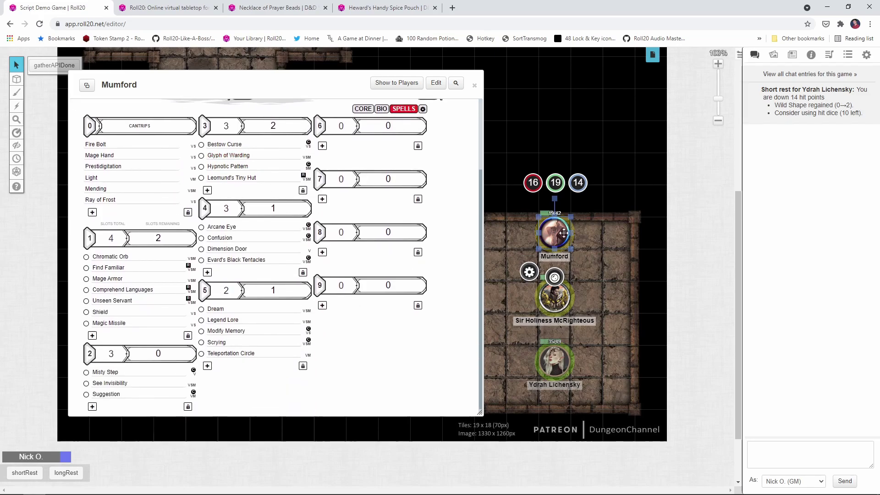
Step: Run the longRest macro on Mumford's token, then check the core sheet values and close the sheet
click(66, 473)
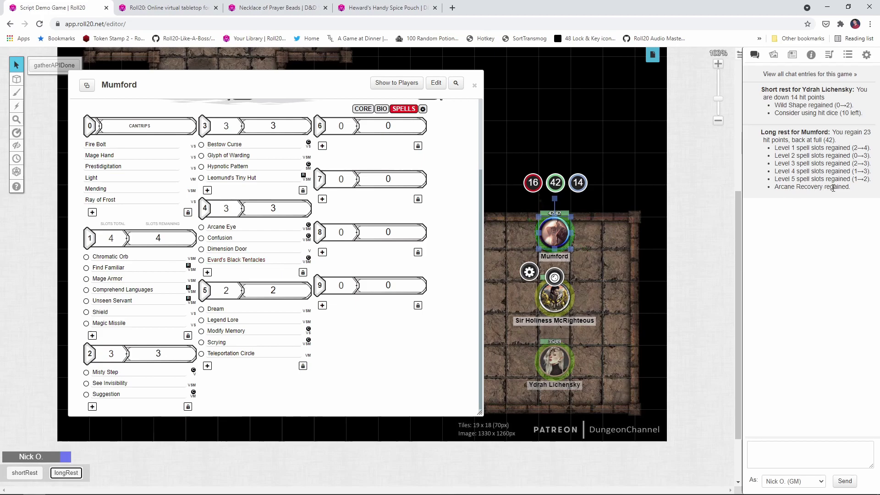
click(363, 109)
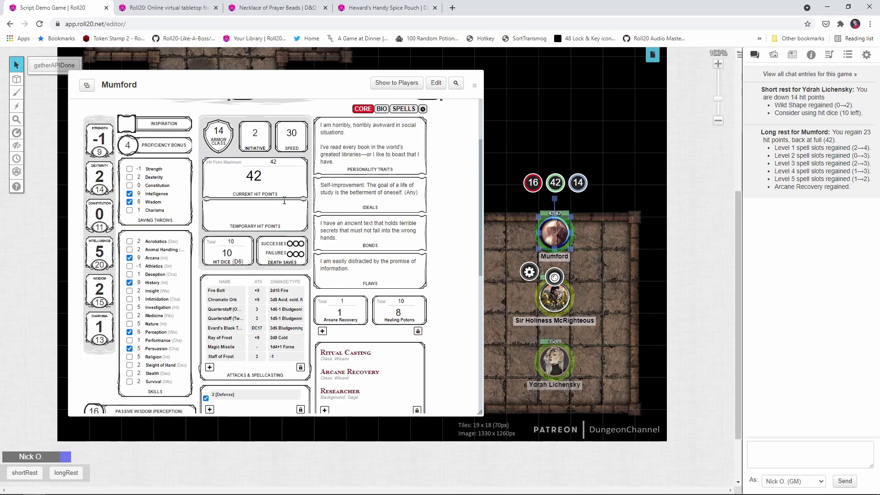
click(266, 171)
click(475, 86)
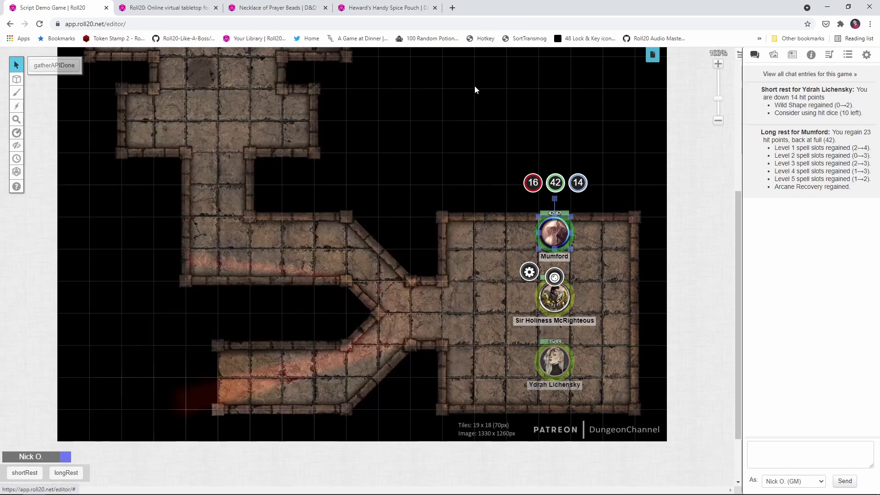
Step: Read the Necklace of Prayer Beads compendium entry, then return to the game and select Sir Holiness McRighteous's token
click(286, 9)
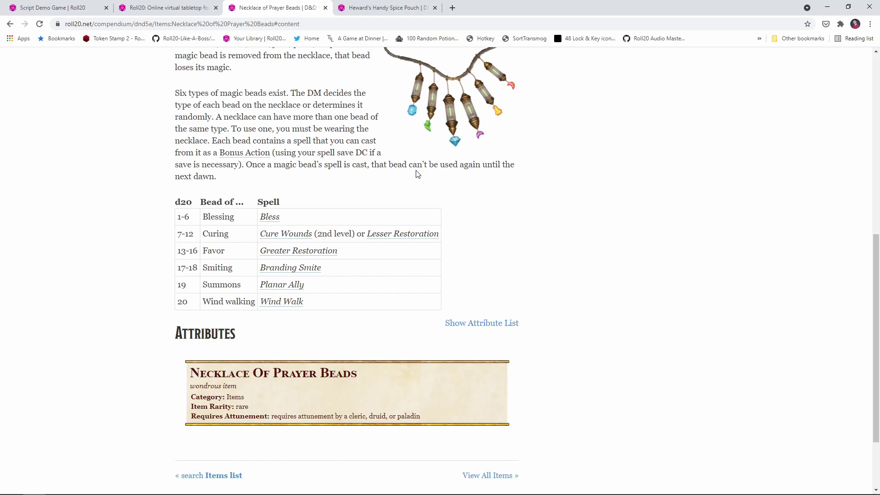
click(52, 8)
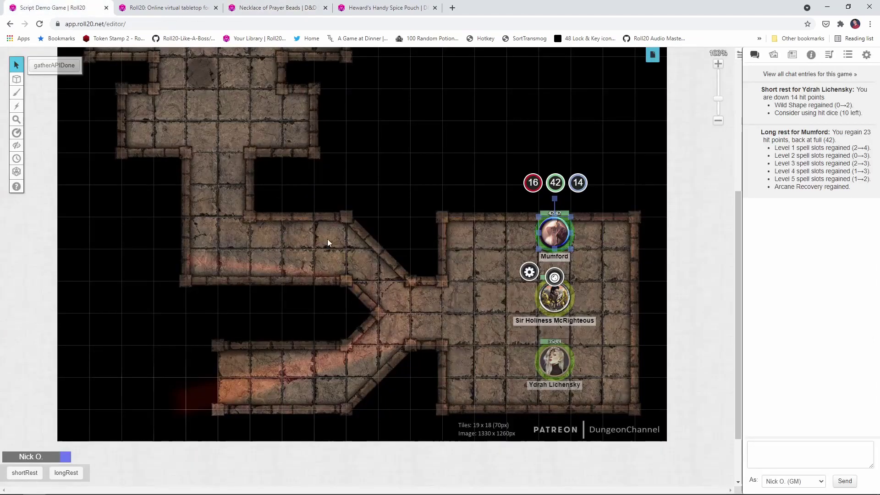
click(546, 294)
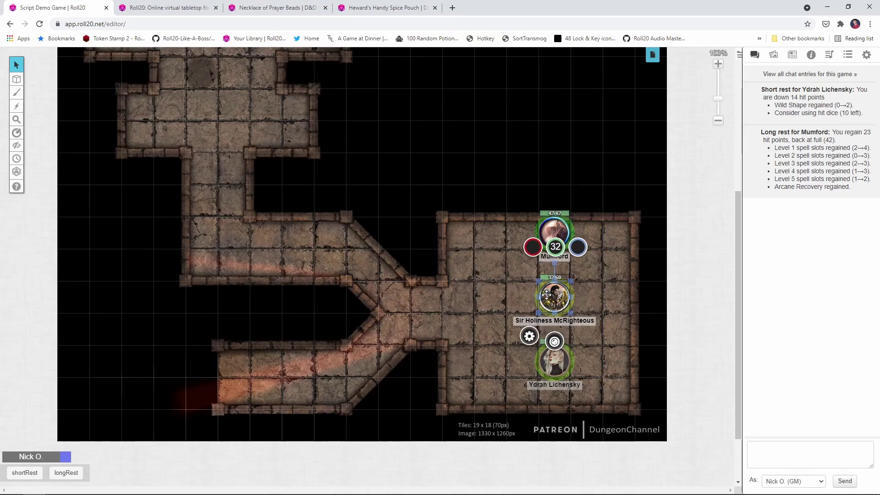
Step: Open Sir Holiness McRighteous's character sheet and examine the spell slots, hit points, Lay on Hands and Divine Sense
double_click(547, 294)
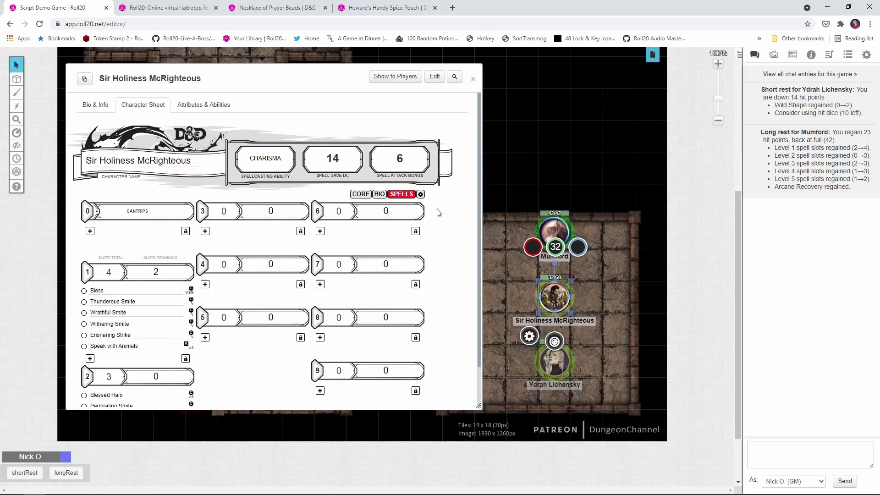
scroll(440, 208, down, 1)
click(361, 149)
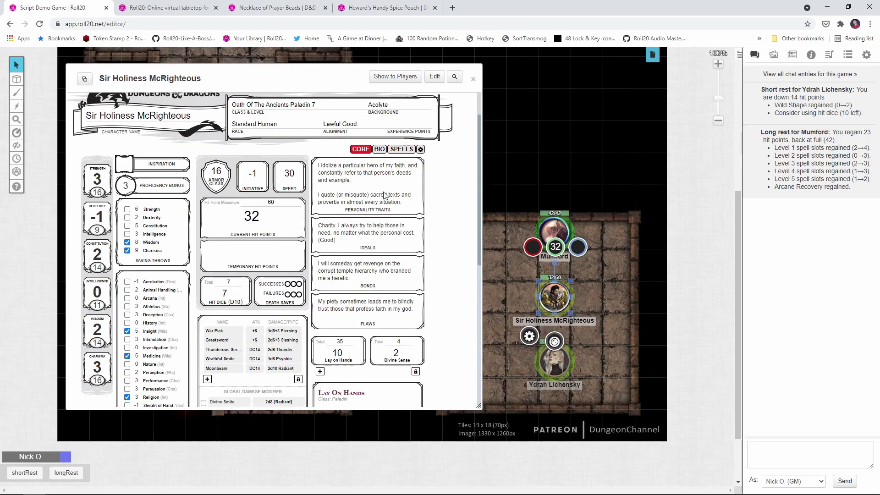
scroll(440, 204, down, 2)
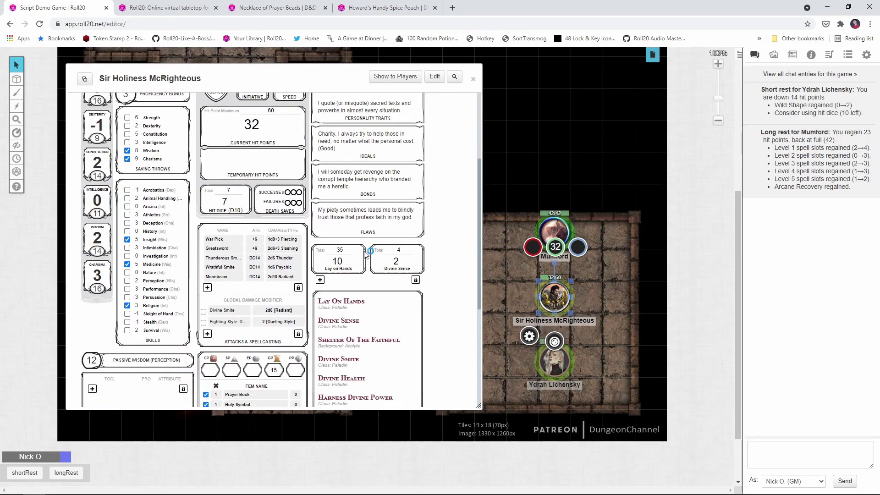
Step: Add a row of resources to the sheet, name the first one Prayer Bead [l], and view that label in Notepad
click(320, 281)
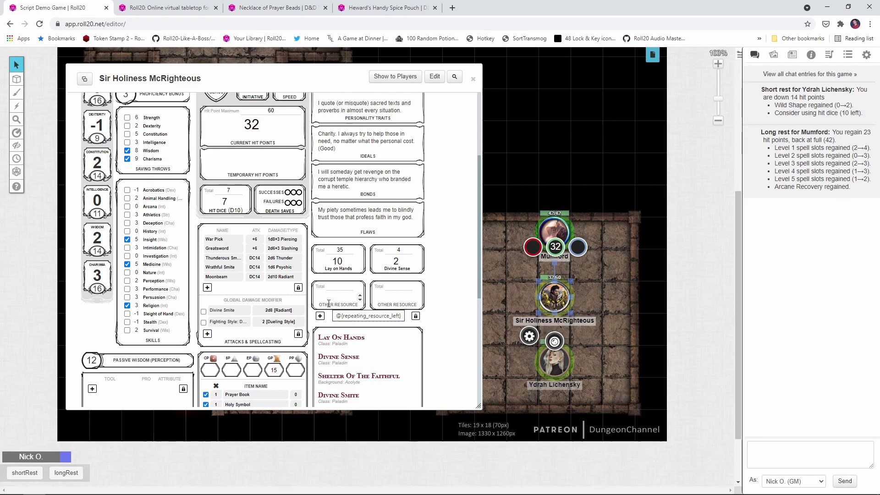
click(329, 300)
click(347, 305)
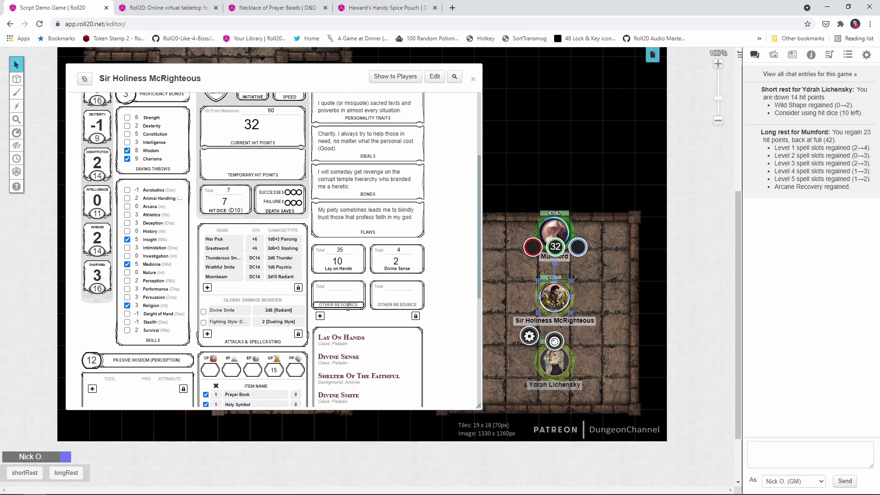
text(Prayer Bead)
text(s)
key(alt+Tab)
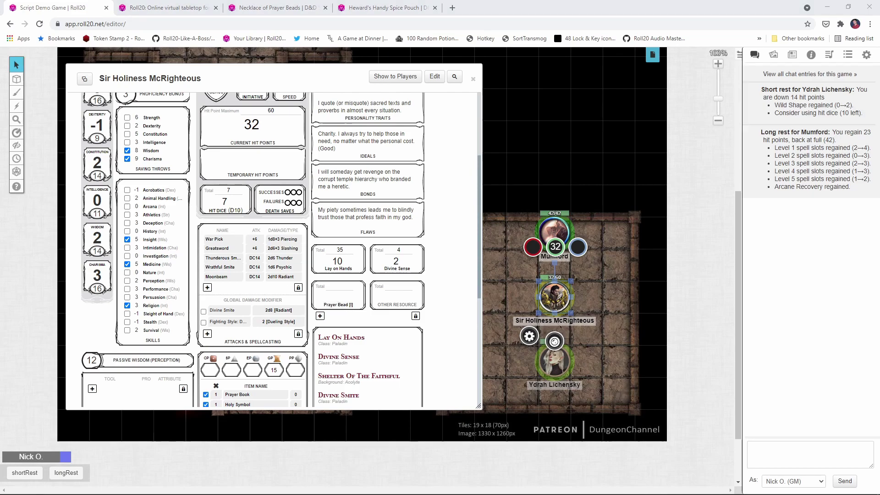
key(alt+Tab)
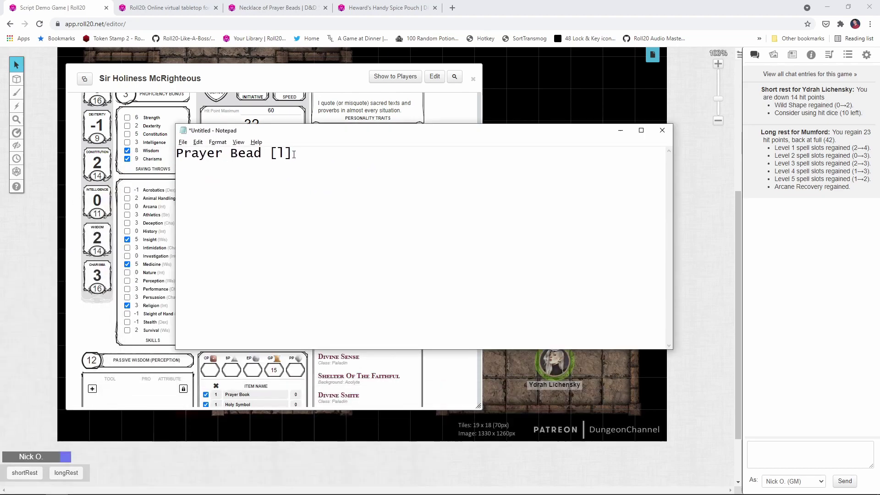
key(alt+Tab)
Step: Set the Prayer Bead resource's total to 3 and its current amount to 0
click(340, 287)
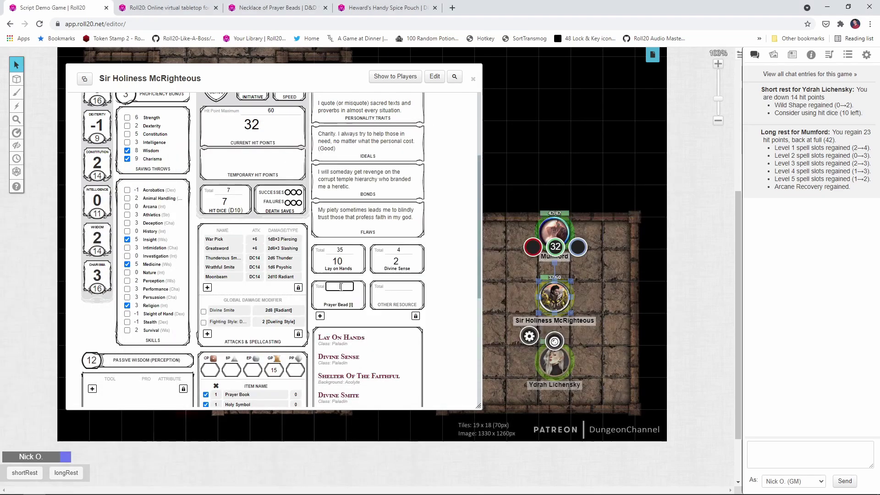
text(3)
click(341, 298)
text(0)
click(450, 280)
Step: Run the longRest macro on Sir Holiness McRighteous's token, then check the spell slots, hit points and resources on the sheet
click(72, 475)
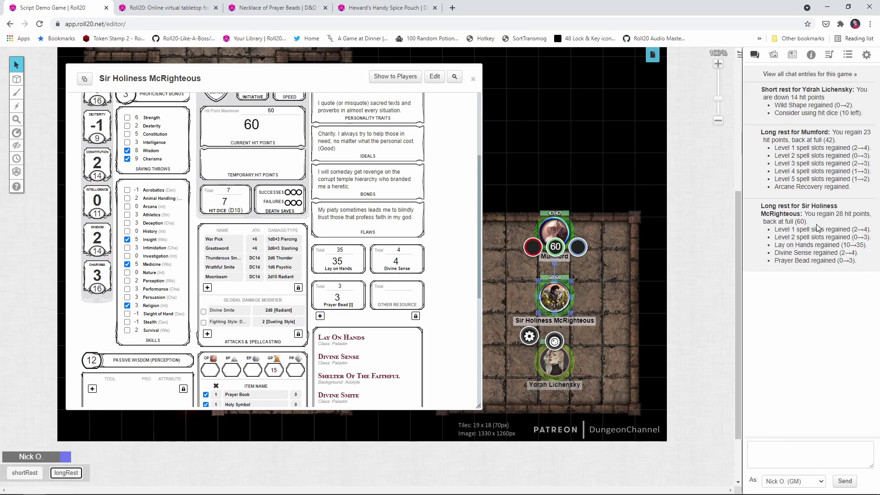
scroll(407, 117, up, 3)
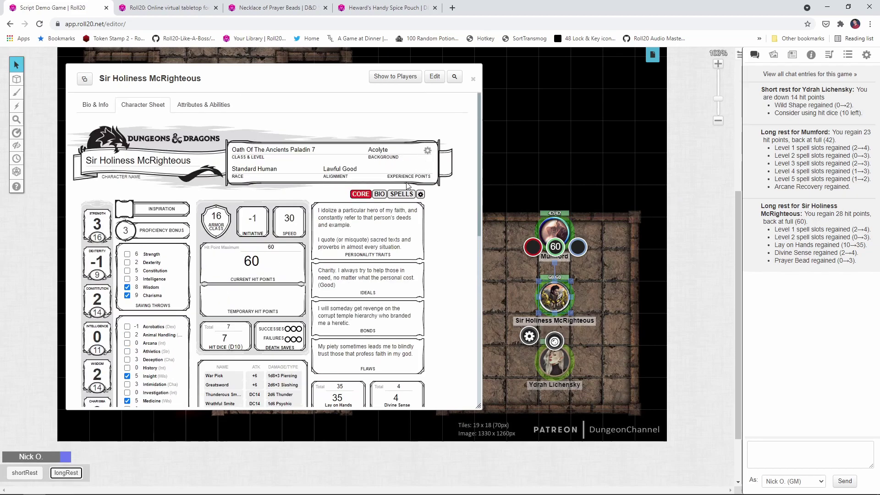
click(402, 194)
scroll(252, 234, down, 1)
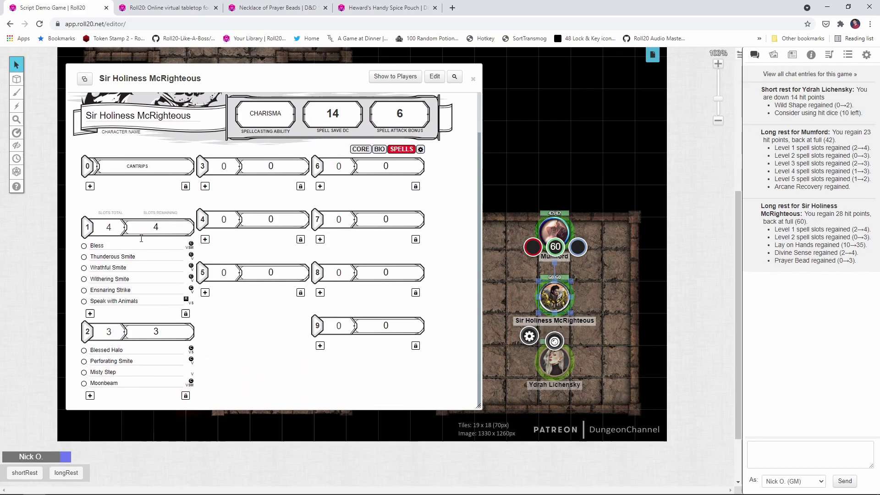
click(361, 149)
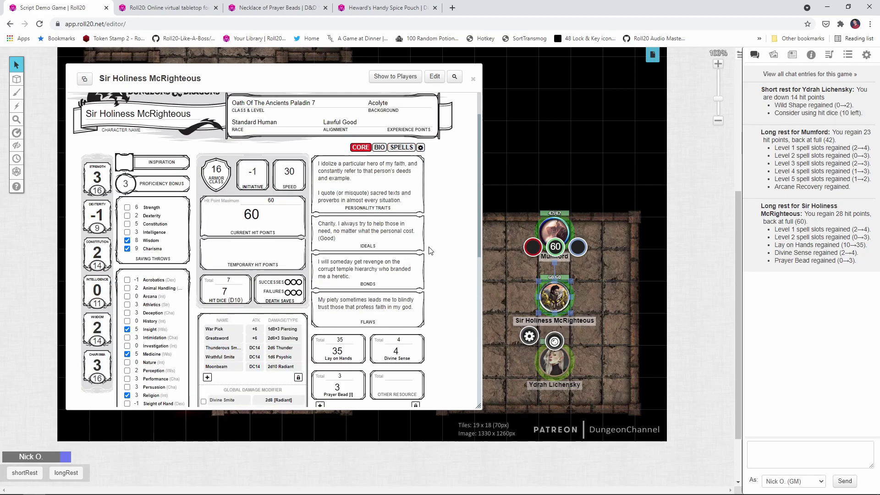
scroll(308, 191, down, 2)
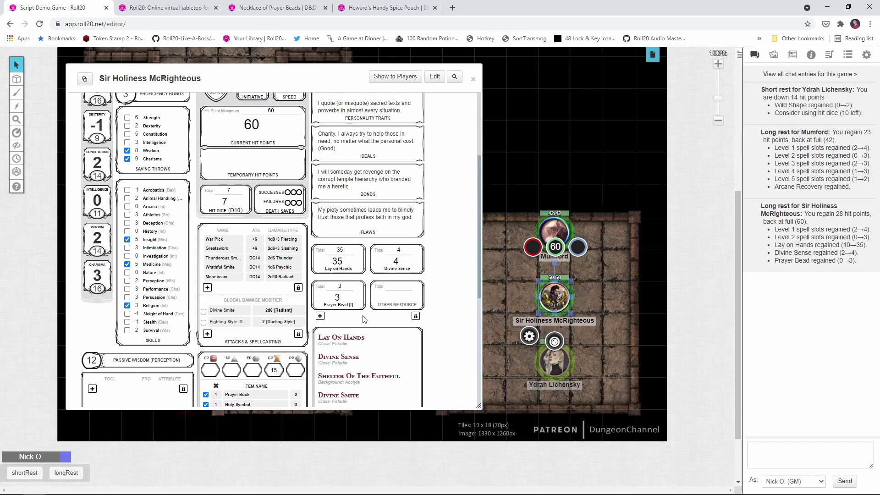
Step: Switch to Notepad and change the tag in the Prayer Beads example to [s]
key(alt+Tab)
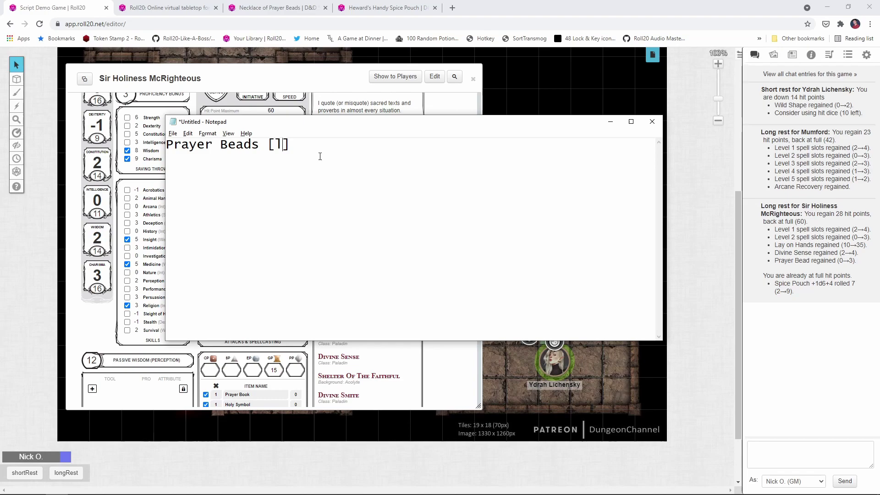
key(BackSpace)
text(s)
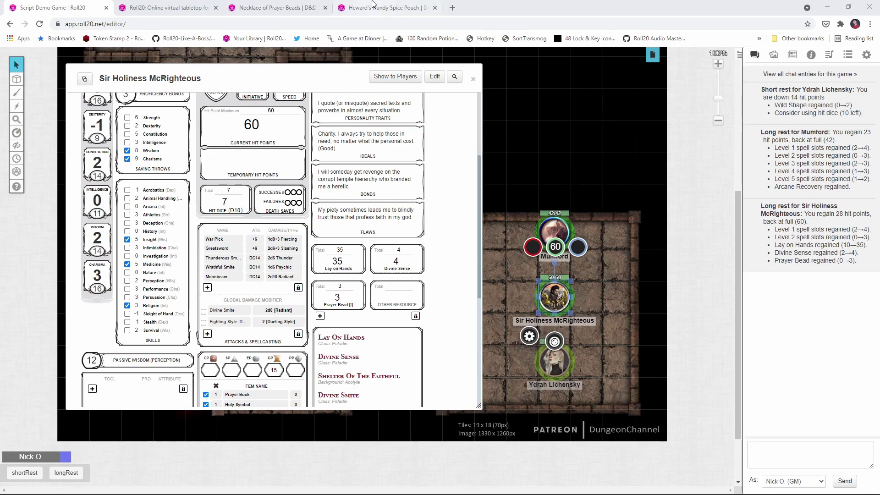
Step: Read the Heward's Handy Spice Pouch compendium entry, then examine the Spice Pouch [l+1d6+4] label syntax in Notepad
click(388, 13)
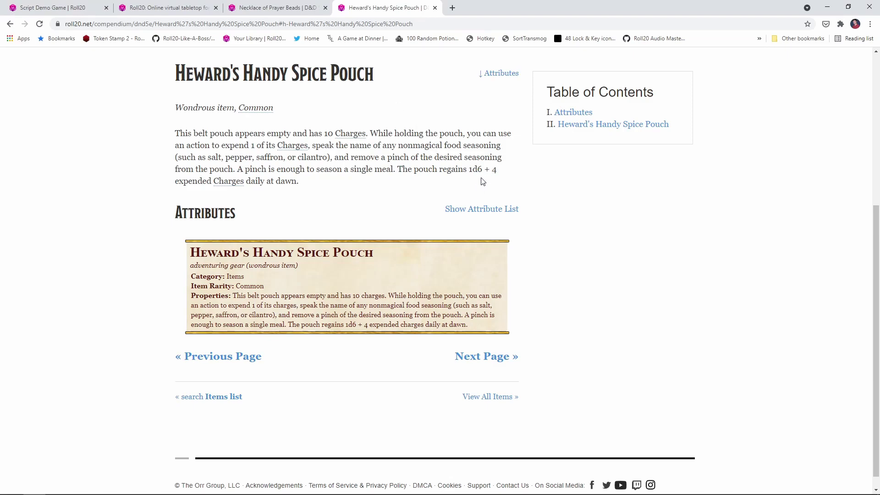
click(80, 7)
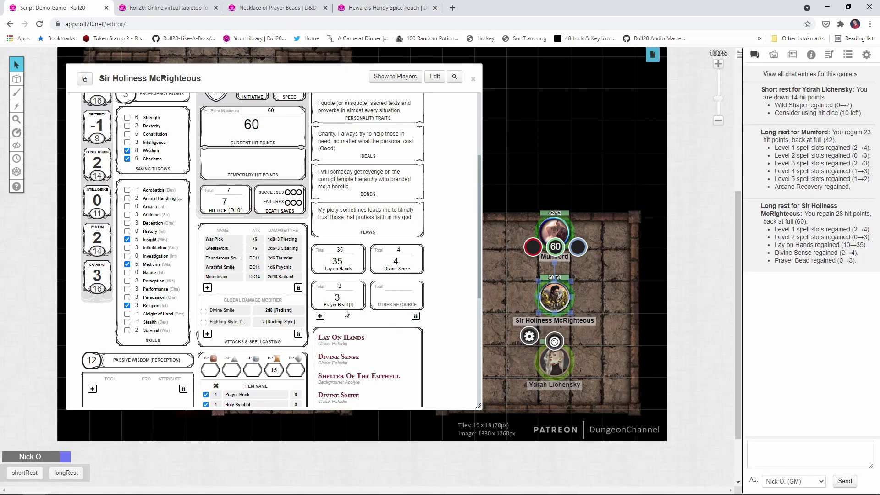
key(alt+Tab)
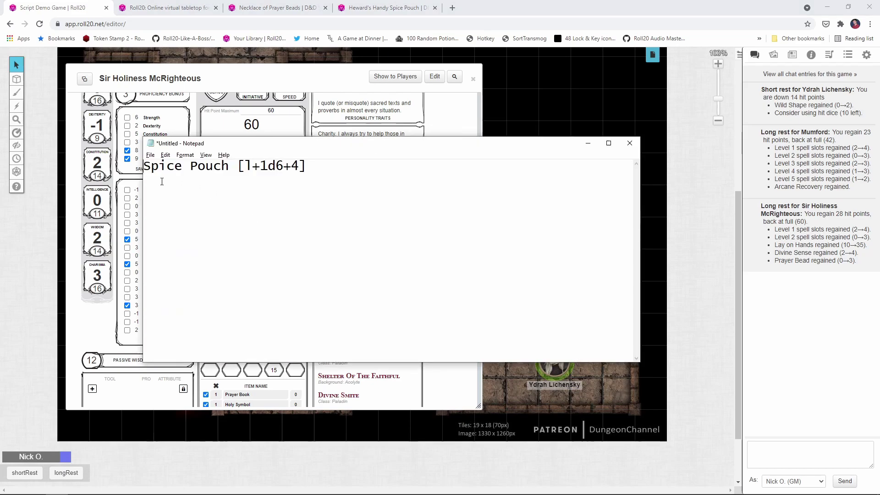
drag(229, 167, 139, 166)
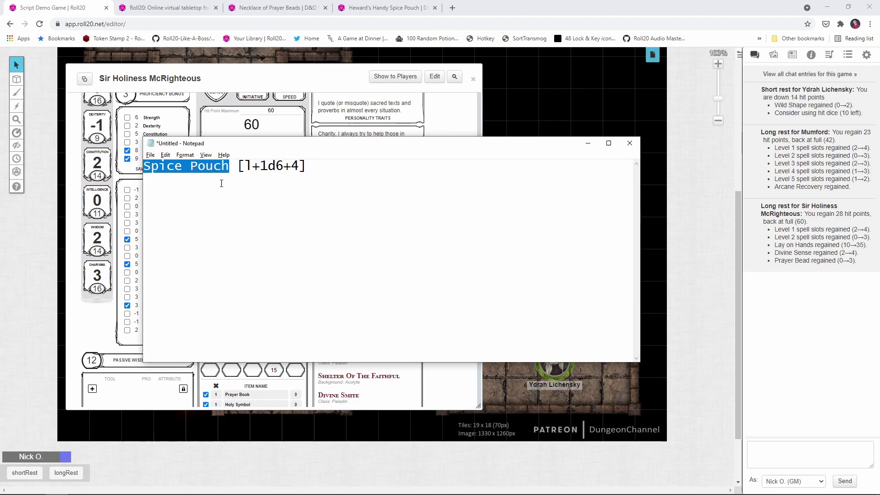
click(241, 168)
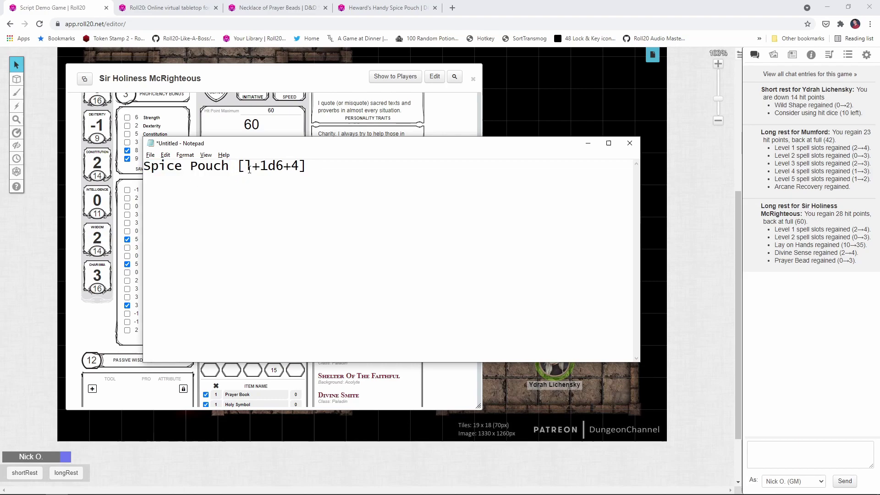
double_click(249, 166)
text(7)
Step: Name the empty resource beside Prayer Bead Spice Pouch [l+1d6+4] and set its total to 10
click(394, 306)
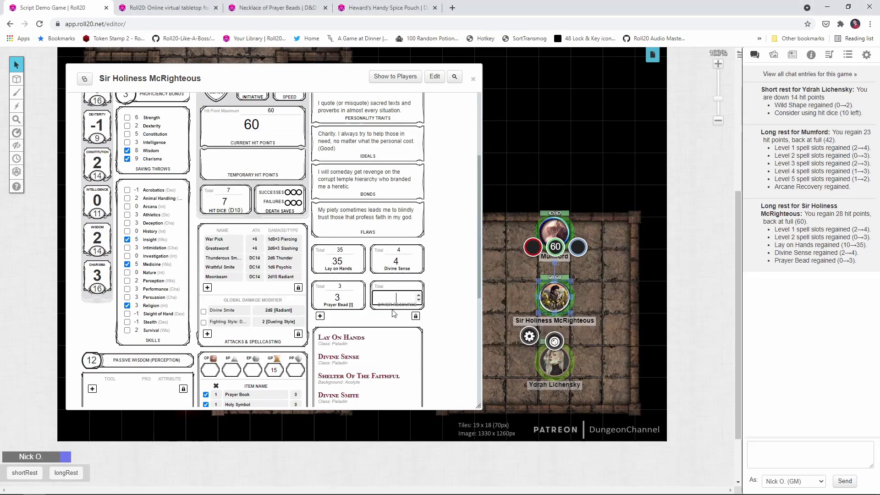
text(Spice Pouch [1+1d6+4])
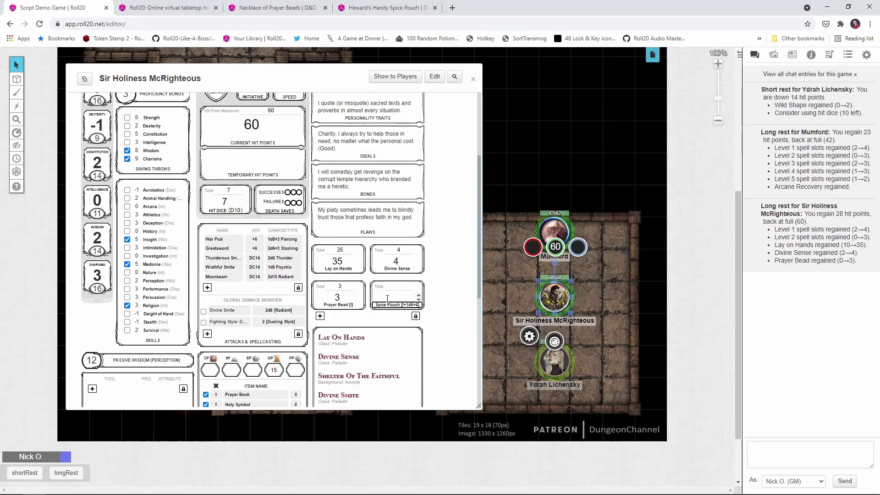
click(397, 286)
text(10)
Step: Highlight the number of charges in the Heward's Handy Spice Pouch entry, then return to the game
click(379, 9)
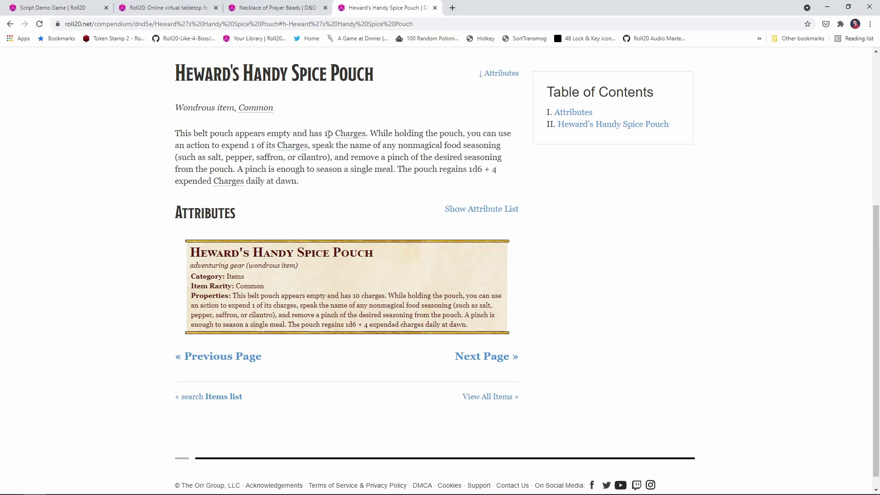
drag(366, 135, 310, 136)
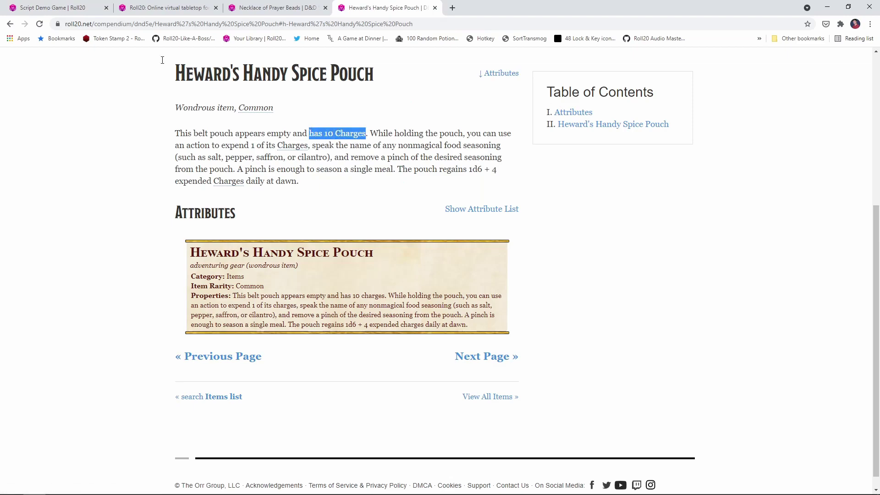
click(41, 10)
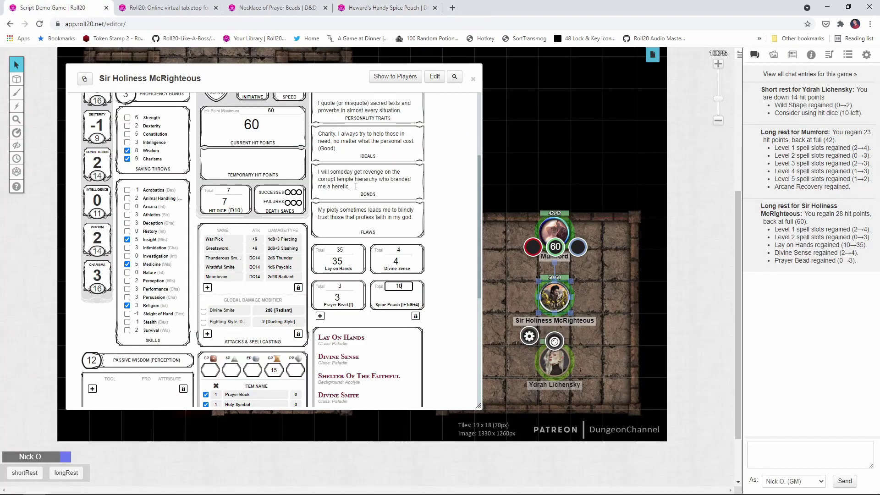
Step: Set the Spice Pouch's current amount to 2 and run the longRest macro on Sir Holiness McRighteous's token
click(408, 292)
text(2)
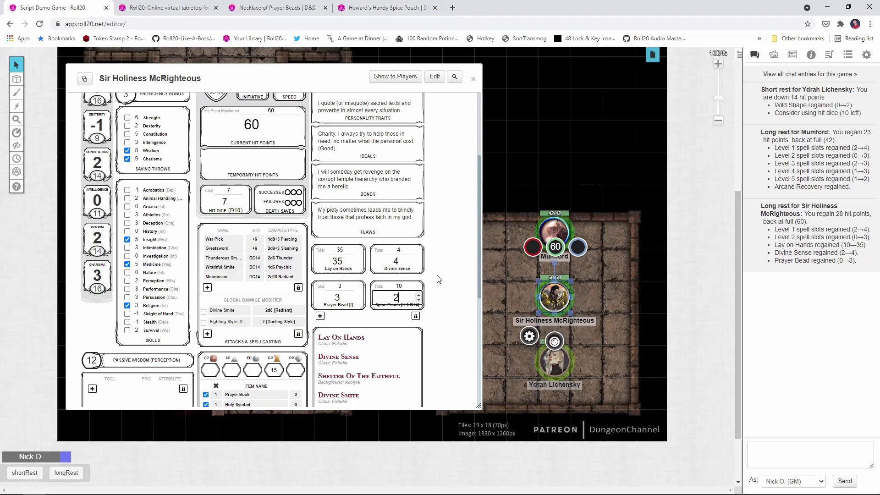
click(442, 273)
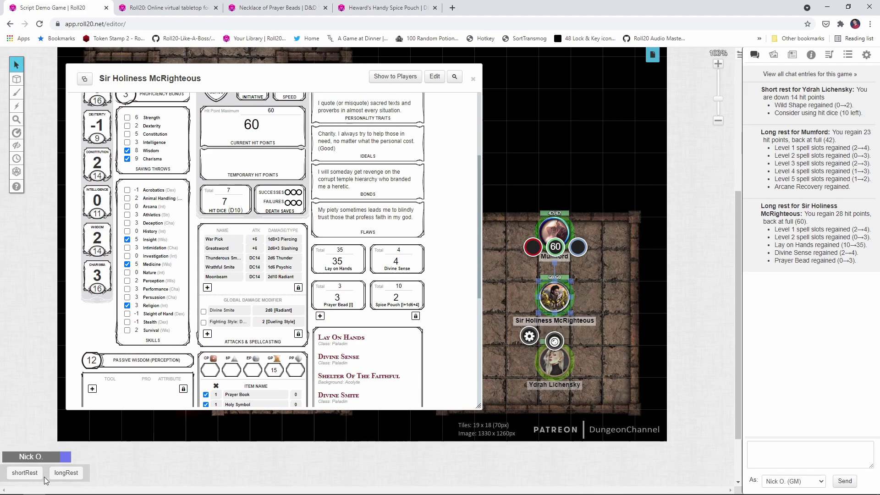
click(67, 473)
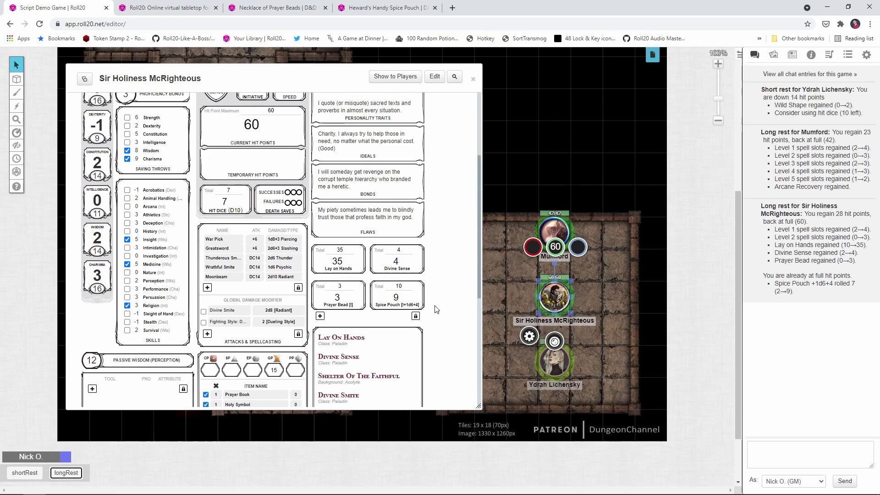
Step: Switch to Notepad and change the Spice Pouch example's label to Spice Pouch [s+1d6+4]
key(alt+Tab)
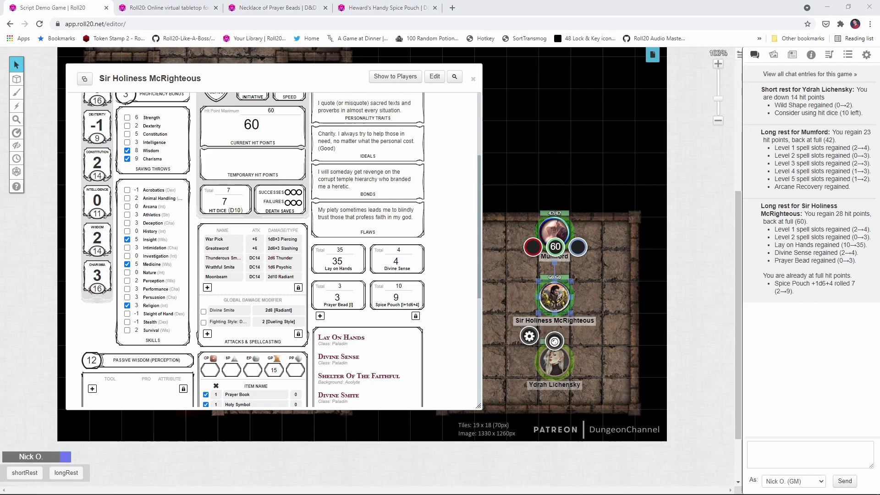
drag(415, 142, 399, 126)
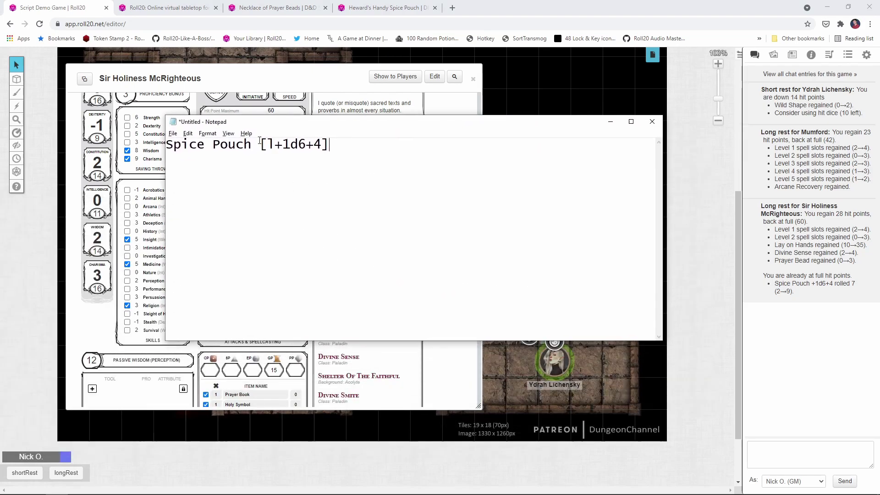
key(BackSpace)
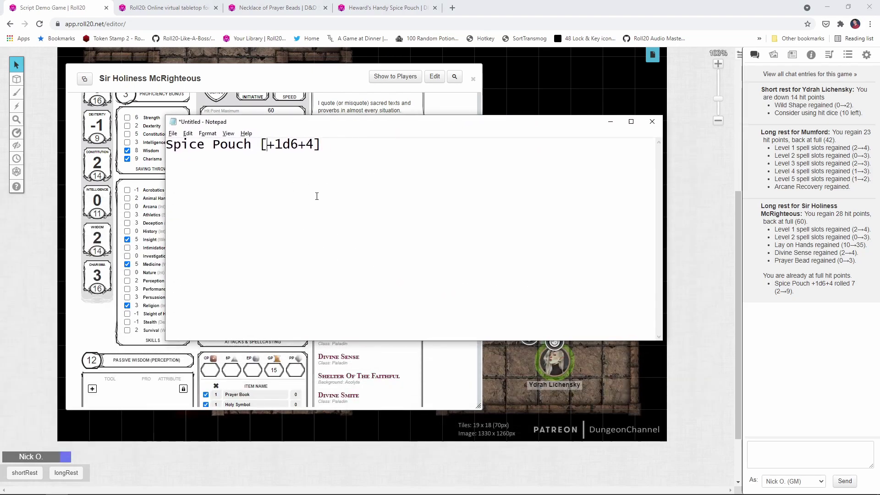
text(s)
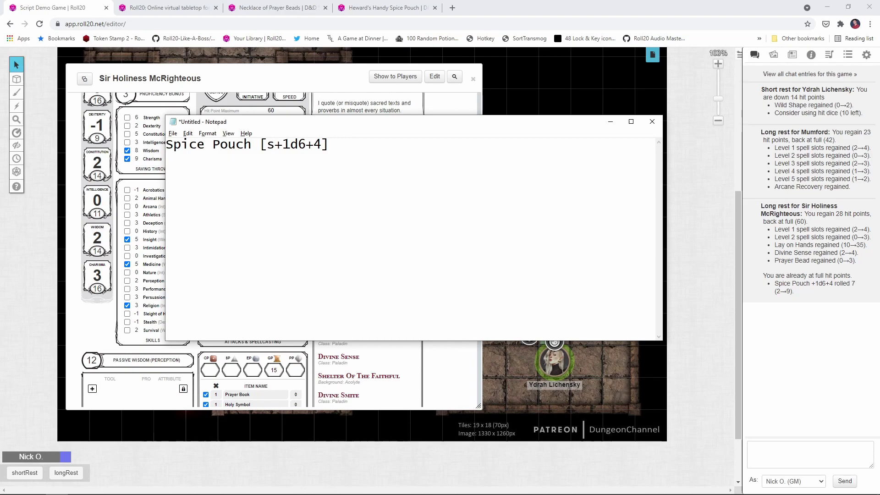